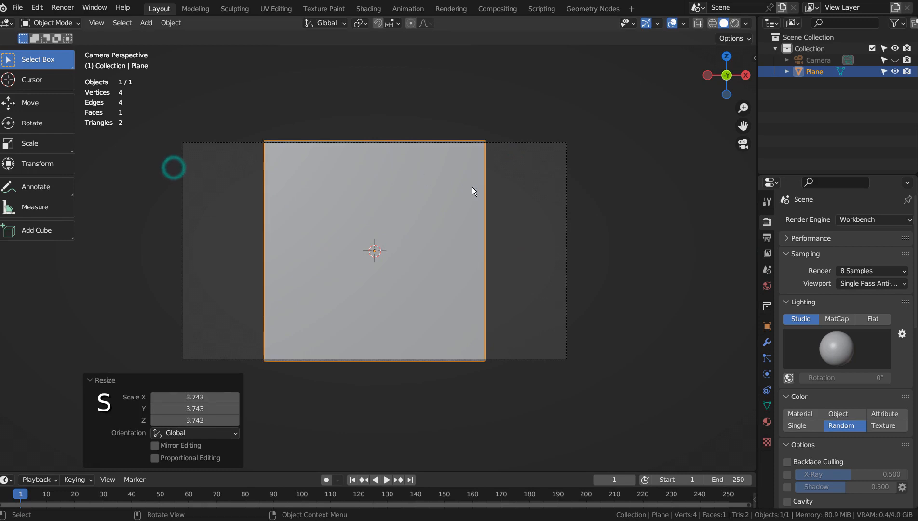
- Scale the plane along the X axis by about 1.75 so it fills the camera frame's width
key("s")
key("x")
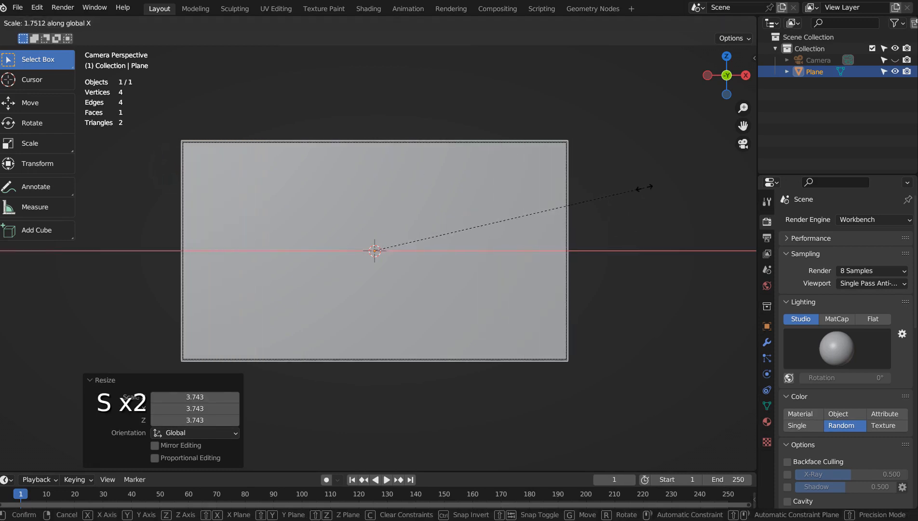
left_click(644, 188)
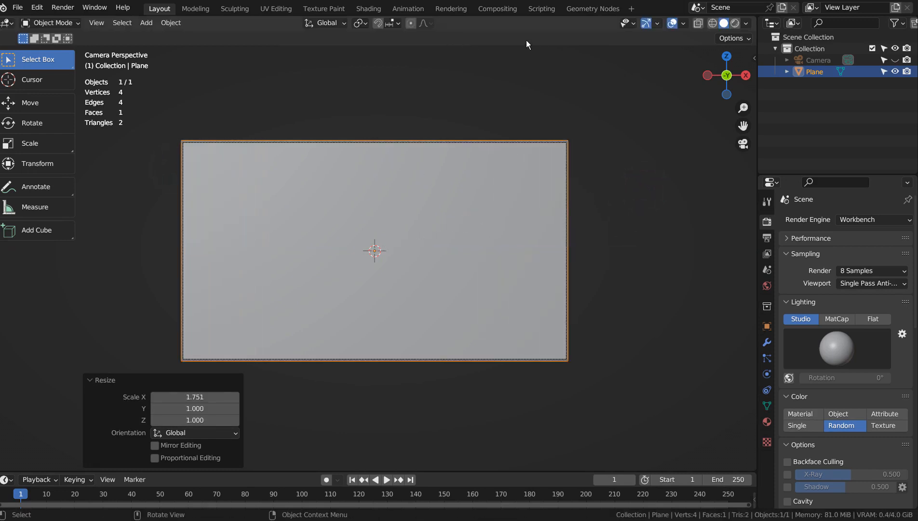
- Switch to the Texture Paint workspace and set the render engine to Eevee
left_click(316, 9)
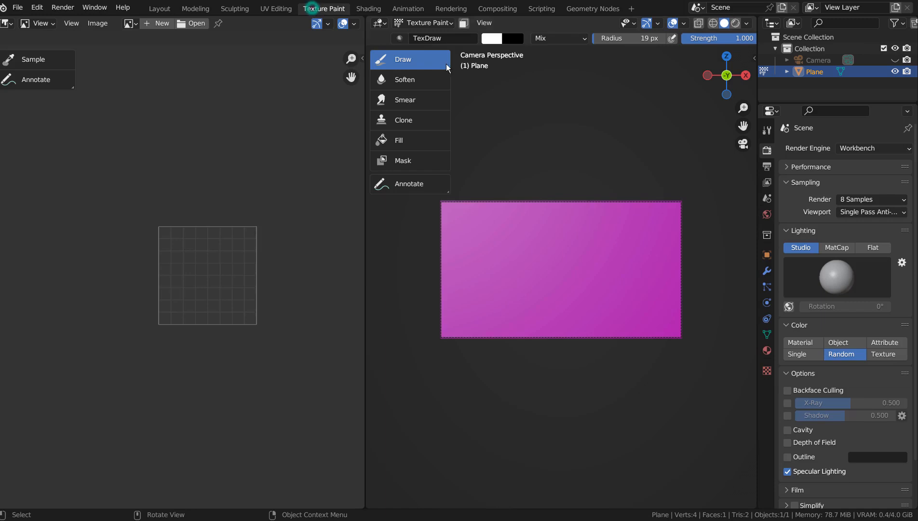
left_click(875, 149)
left_click(876, 159)
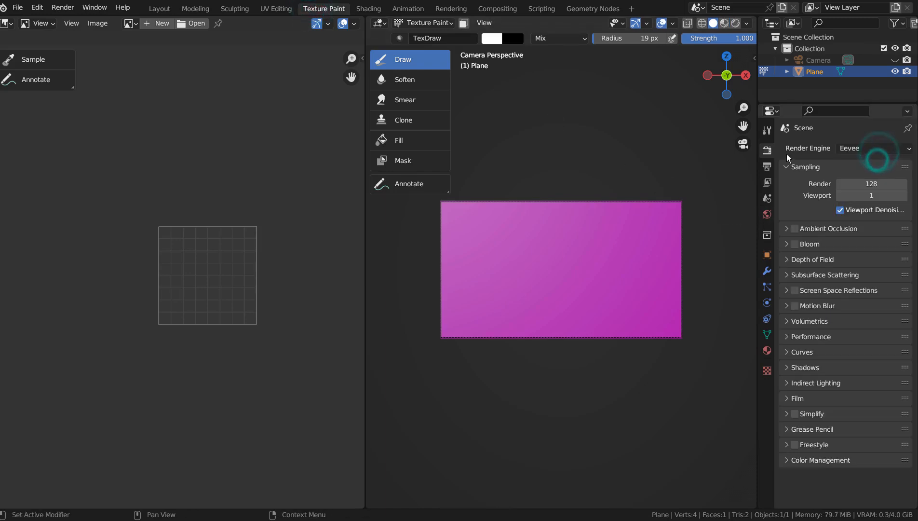
- Add a blank 1024 × 1024 px Base Color paint slot to the plane
left_click(767, 129)
left_click(899, 188)
left_click(838, 201)
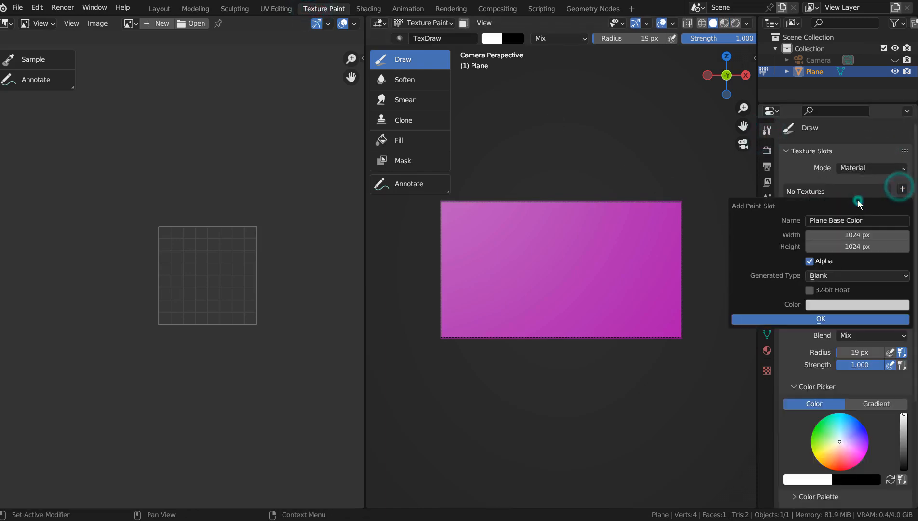
left_click(787, 319)
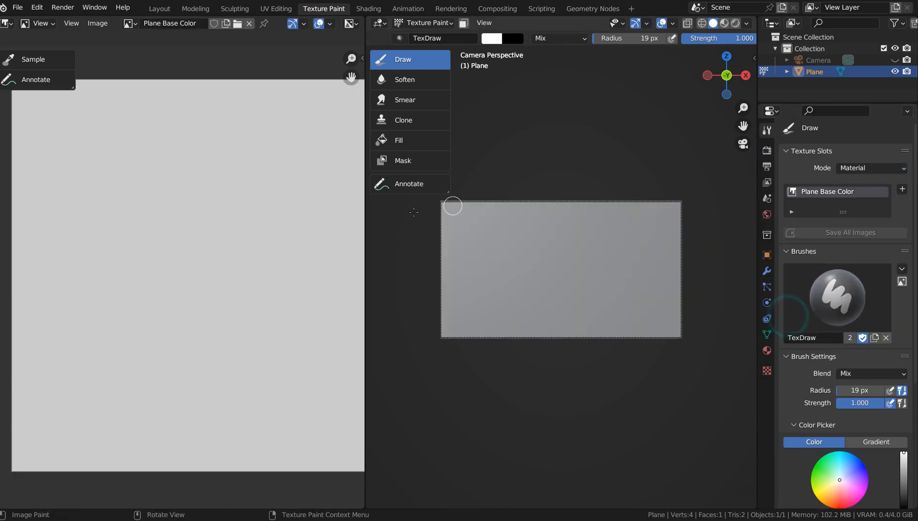
- Enlarge the Draw brush radius to 58 px
key("bracketright")
key("bracketright")
key("bracketright")
key("bracketright")
key("bracketright")
key("bracketright")
key("bracketright")
key("bracketright")
key("bracketright")
key("bracketright")
key("bracketright")
key("bracketright")
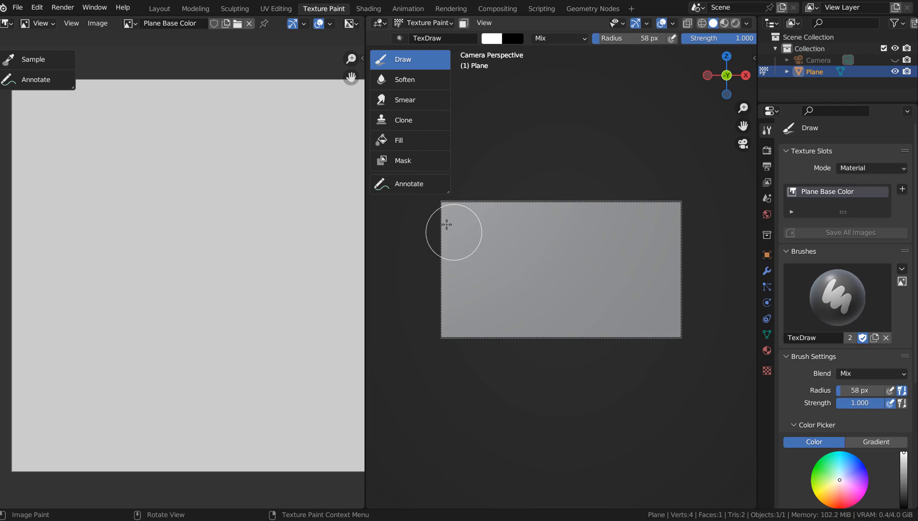
- Paint an uneven white band across the upper part of the plane and render the image
mouse_move(489, 166)
left_mouse_down()
mouse_move(421, 201)
mouse_move(450, 198)
mouse_move(468, 210)
mouse_move(494, 180)
mouse_move(539, 211)
mouse_move(567, 199)
mouse_move(625, 227)
mouse_move(680, 197)
left_mouse_up()
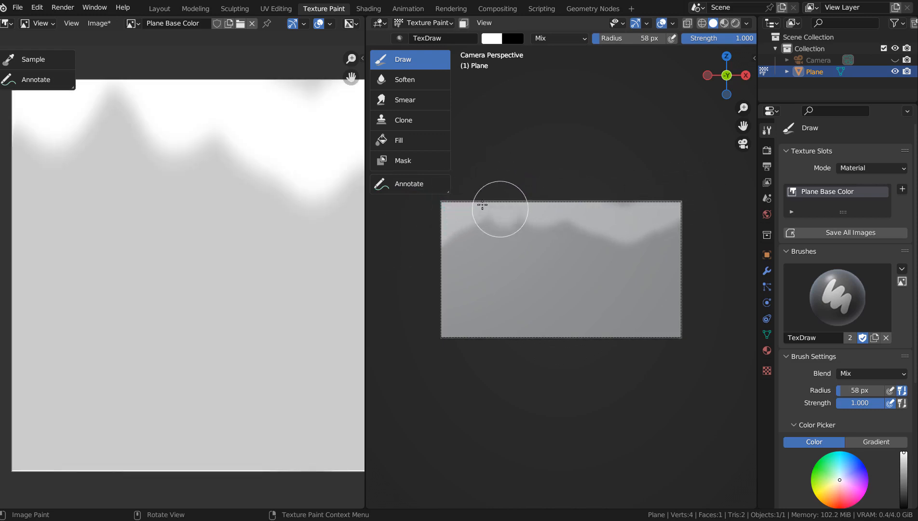
mouse_move(482, 205)
left_mouse_down()
mouse_move(509, 191)
mouse_move(598, 183)
left_mouse_up()
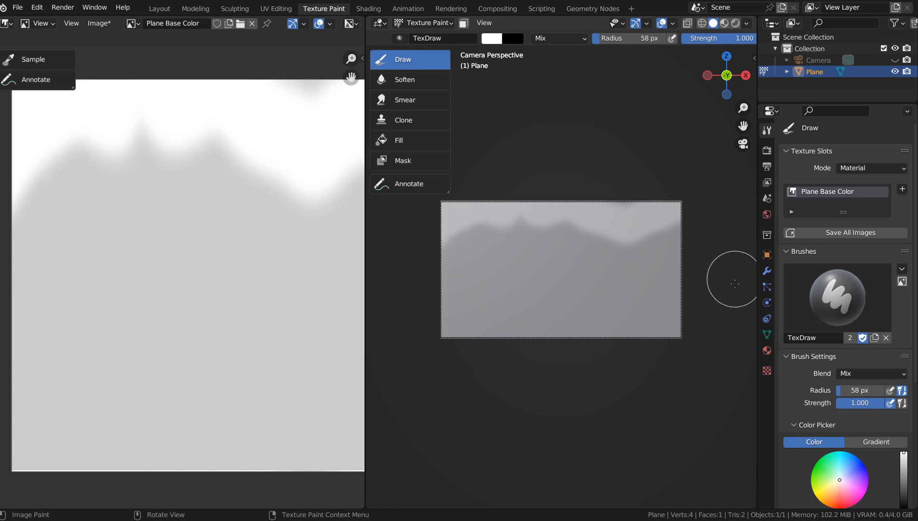
key("F12")
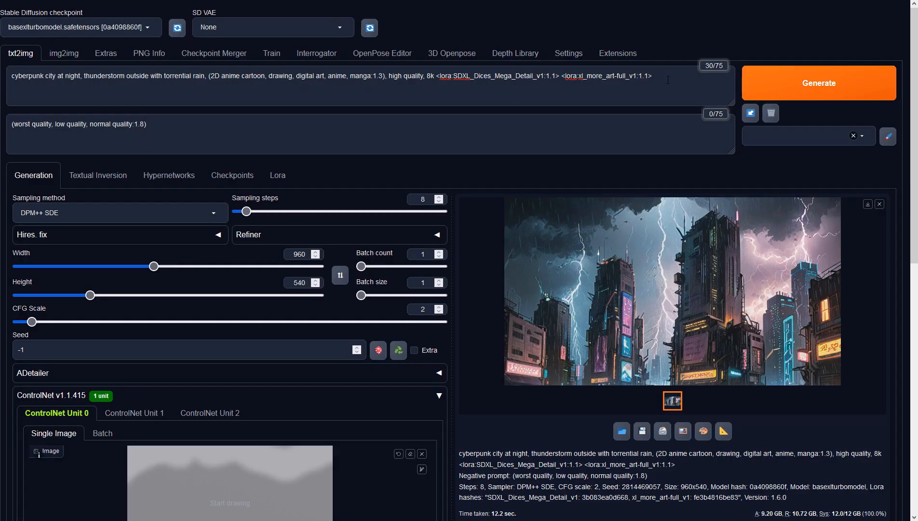
left_click(667, 79)
left_click(314, 131)
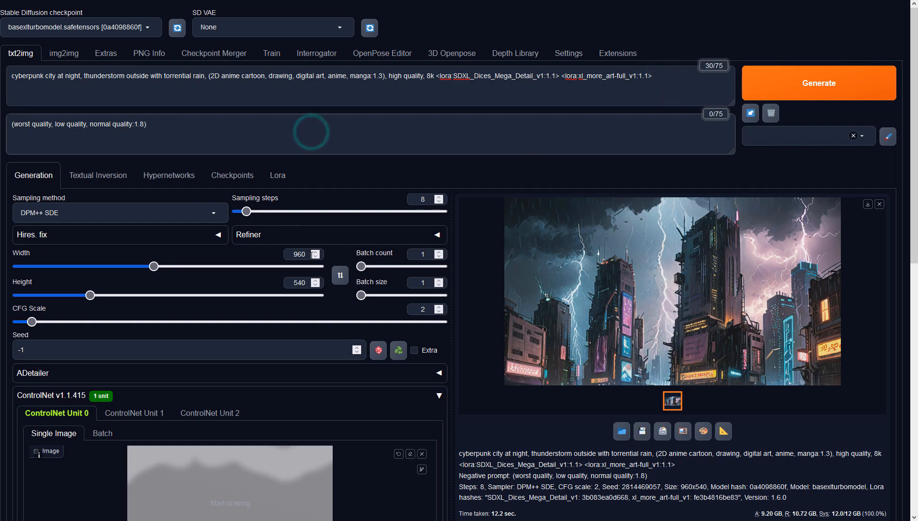
left_click(306, 254)
left_click(307, 283)
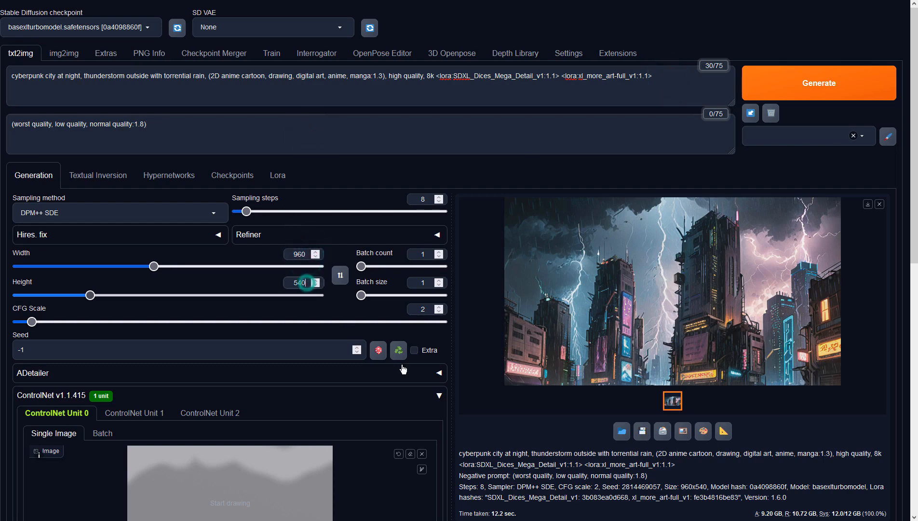
left_click(494, 460)
- Set ControlNet Unit 0 to Depth with preprocessor none and the sai_xl_depth_256lora model
scroll(494, 459, "down", 6)
left_click(123, 342)
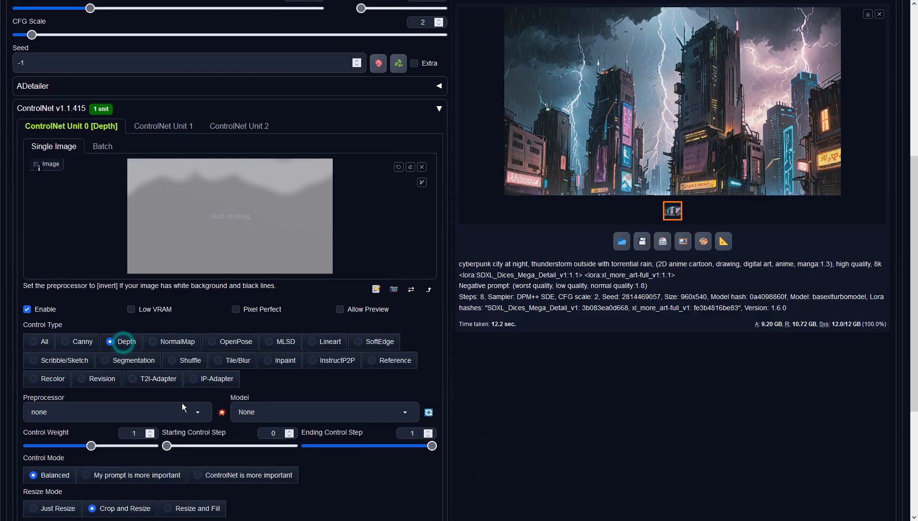
left_click(194, 409)
left_click(78, 357)
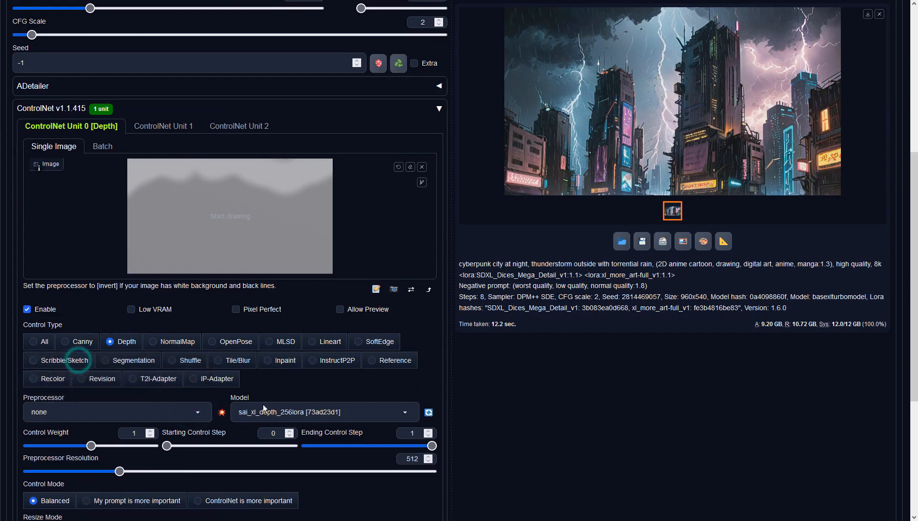
left_click(270, 410)
scroll(270, 395, "up", 6)
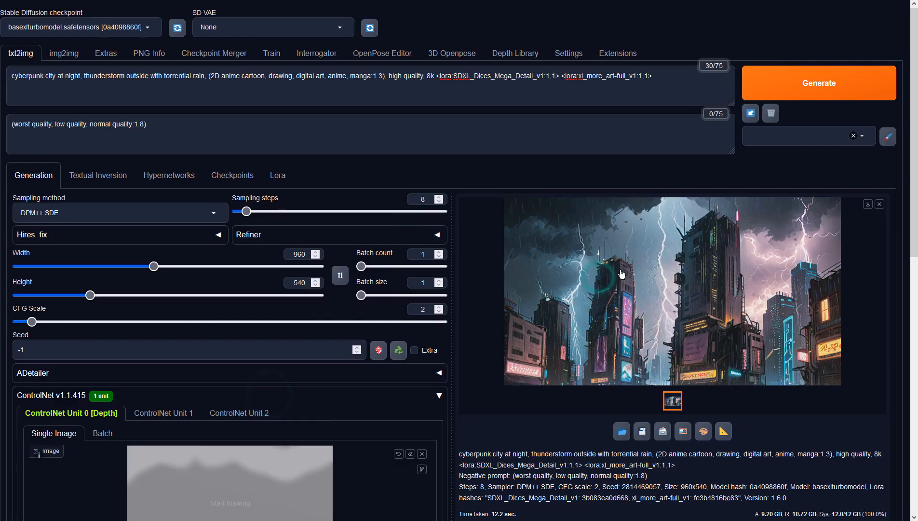
- Generate the cyberpunk city image from the text prompt and view the result at full size
left_click(821, 82)
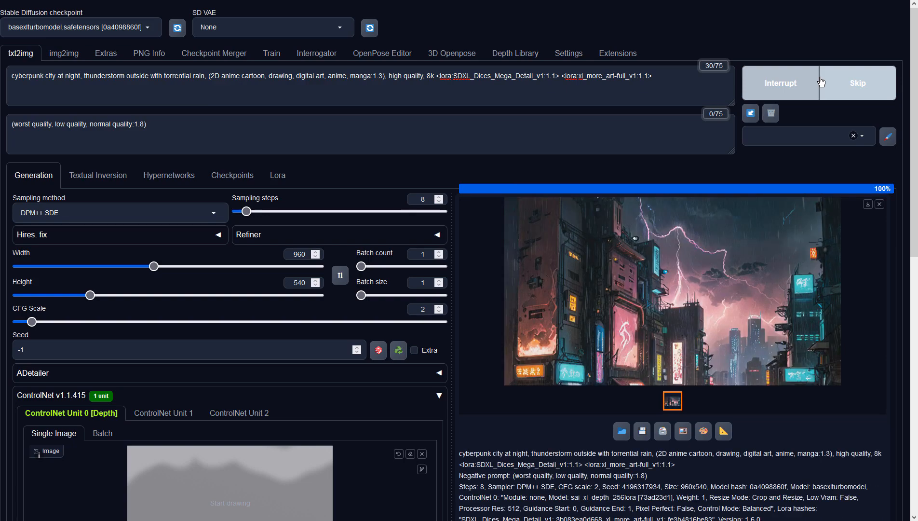
left_click(707, 235)
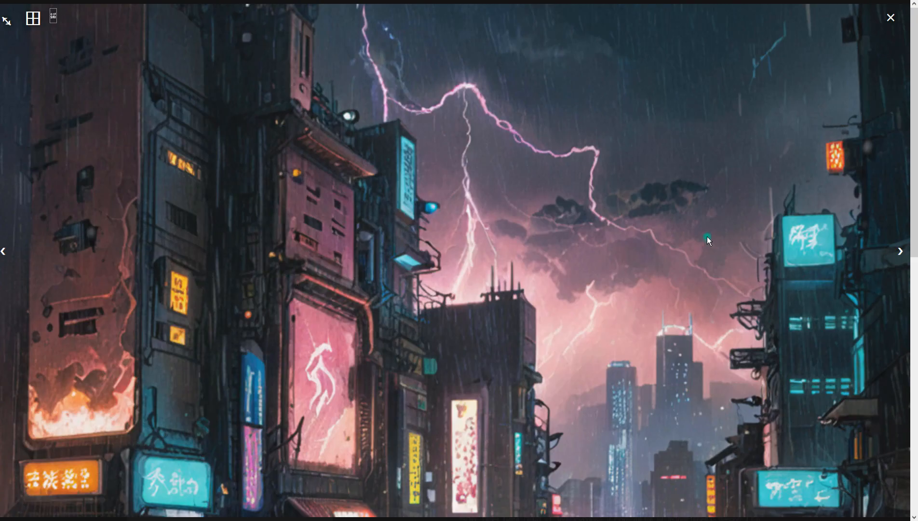
left_click(555, 309)
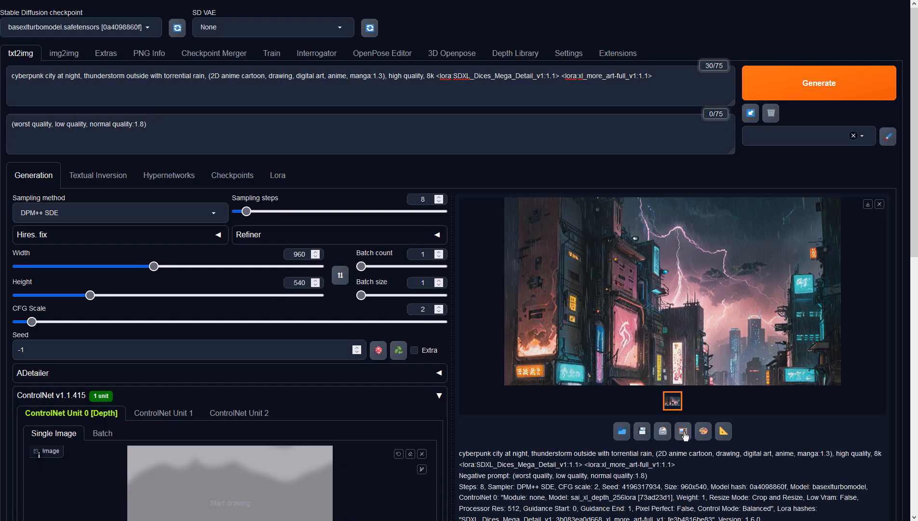
- Send the generated city image to img2img and set DPM++ SDE sampling with a CFG scale of 2
scroll(153, 329, "down", 6)
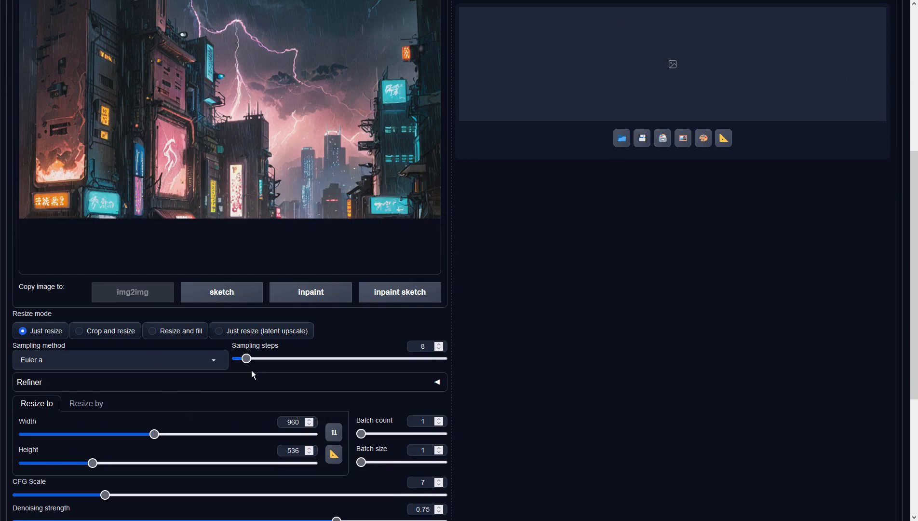
left_click(163, 358)
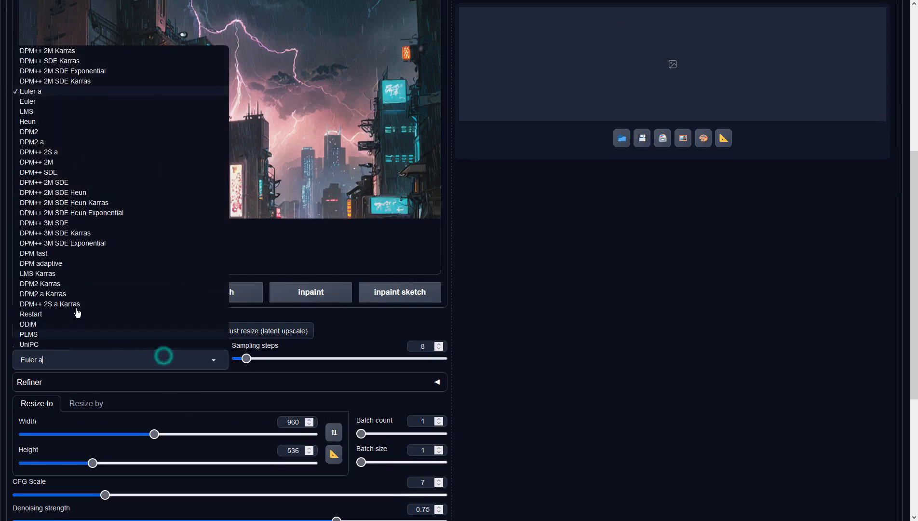
left_click(58, 177)
double_click(421, 483)
type("2")
left_click(546, 434)
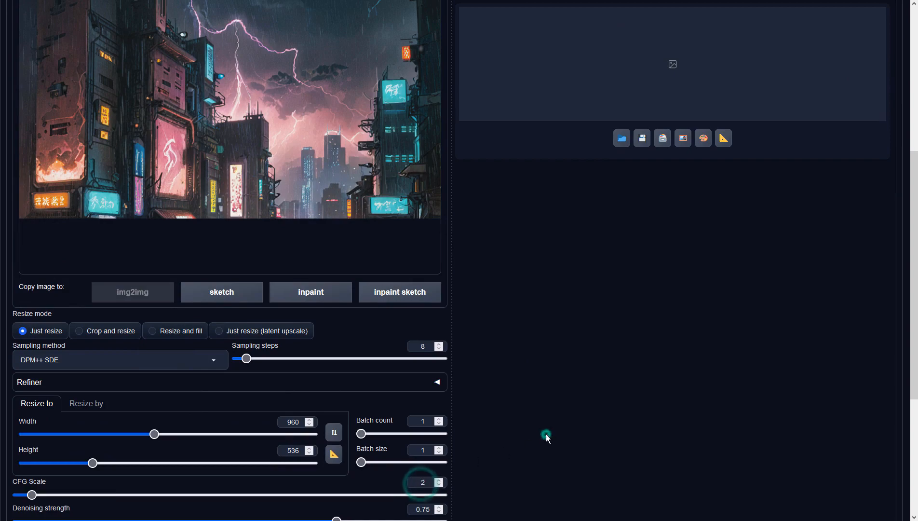
- Generate an img2img variation of the city image and inspect it at full size
scroll(546, 434, "up", 6)
left_click(813, 89)
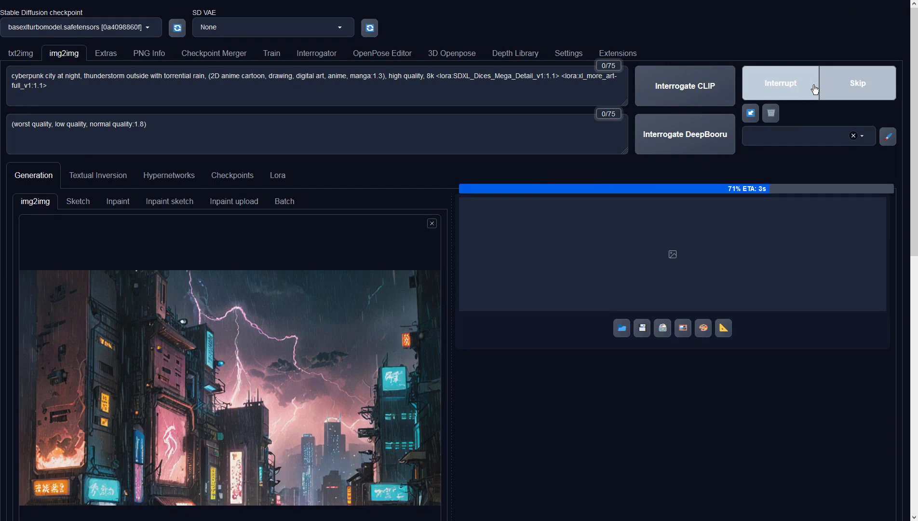
left_click(742, 257)
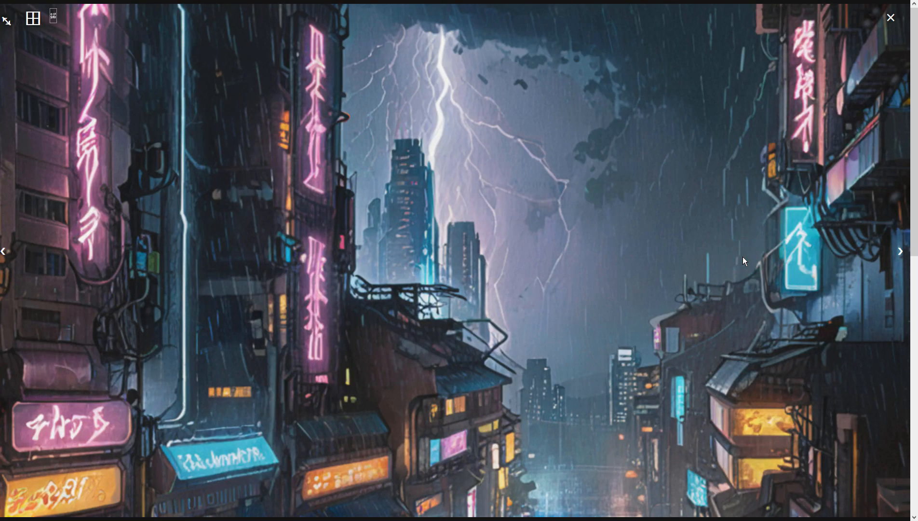
left_click(742, 257)
- Send the txt2img city image to Extras and set up a resize of 2 with the 4x-UltraSharp upscaler
left_click(21, 53)
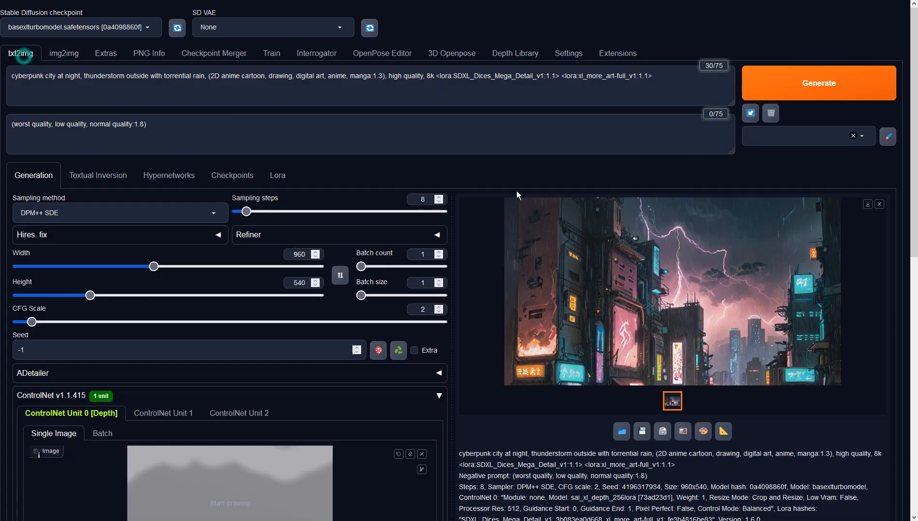
left_click(723, 430)
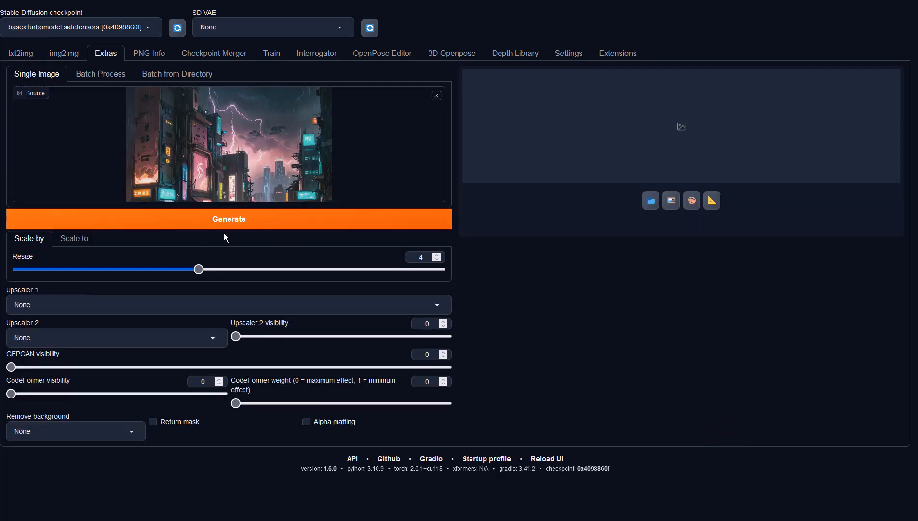
left_click(256, 307)
left_click(42, 227)
left_click(427, 257)
type("2")
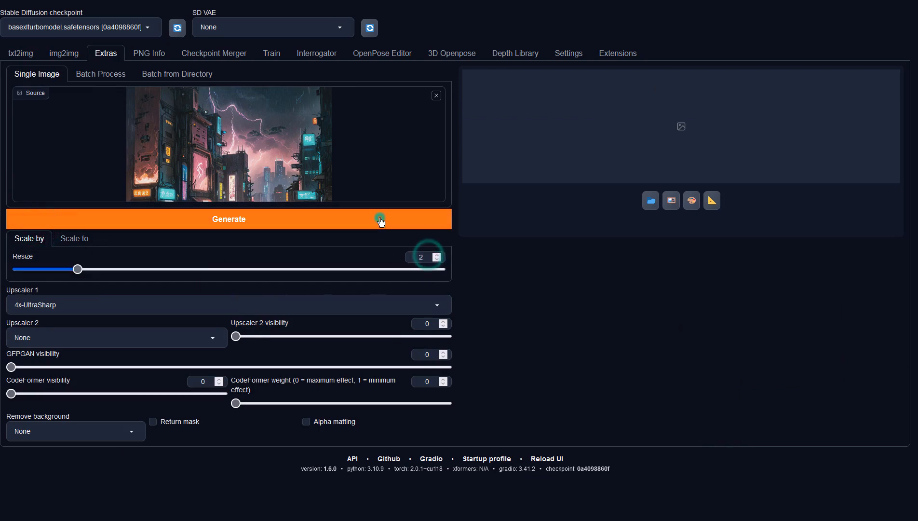
- Run the upscale of the city image and inspect the upscaled result at full size
left_click(379, 217)
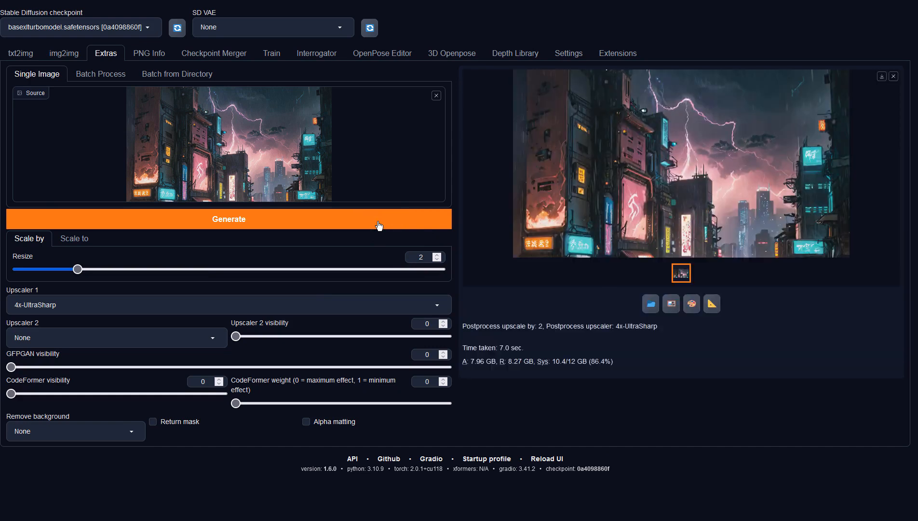
left_click(658, 183)
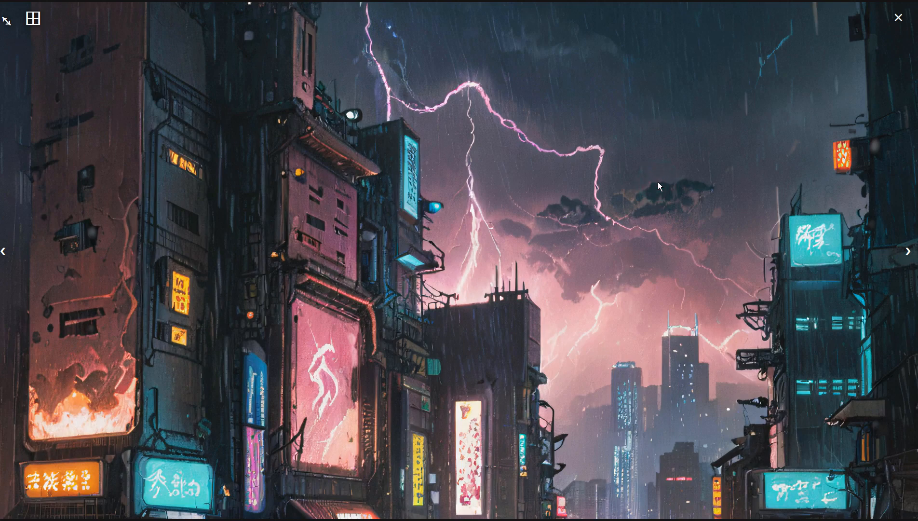
left_click(657, 181)
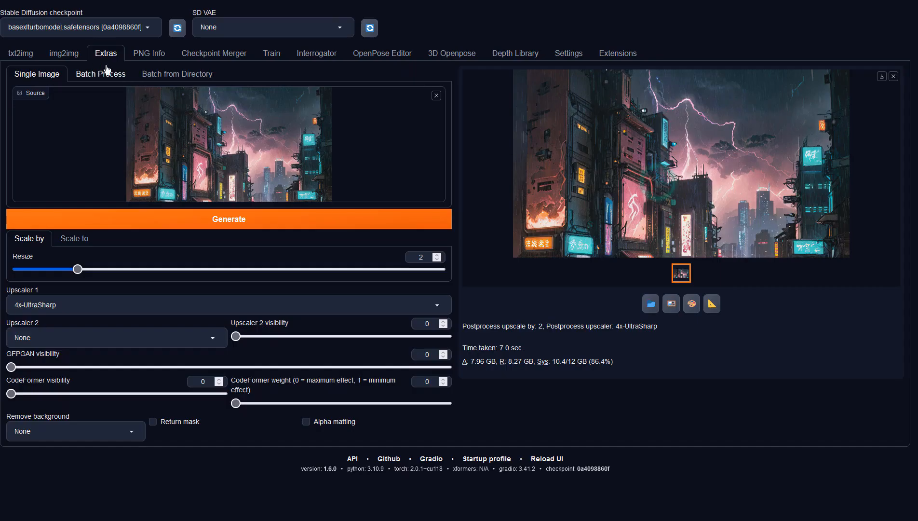
- Return to img2img, generate another variation of the city image and view it enlarged
left_click(71, 52)
scroll(723, 367, "down", 1)
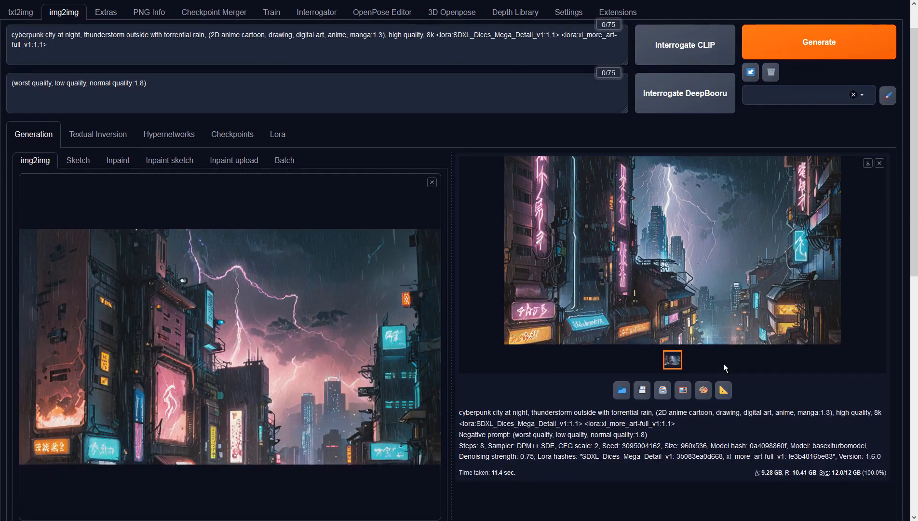
left_click(808, 45)
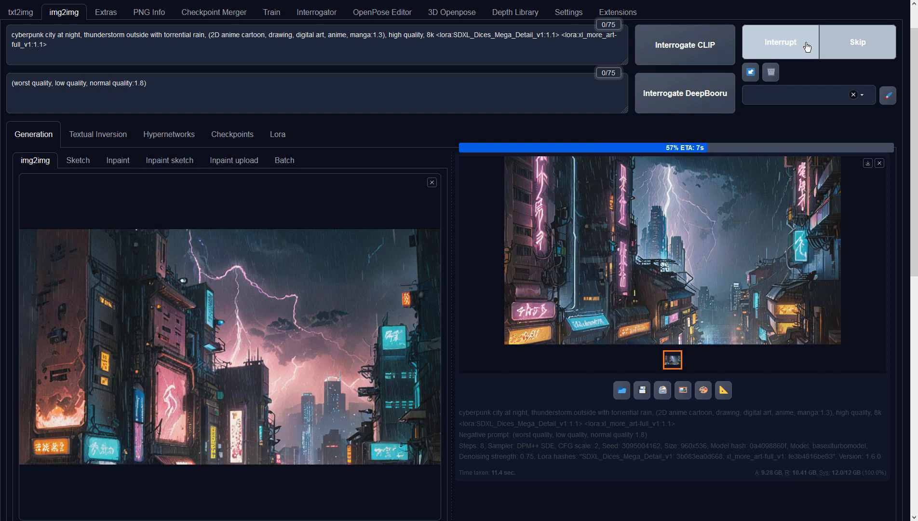
left_click(774, 200)
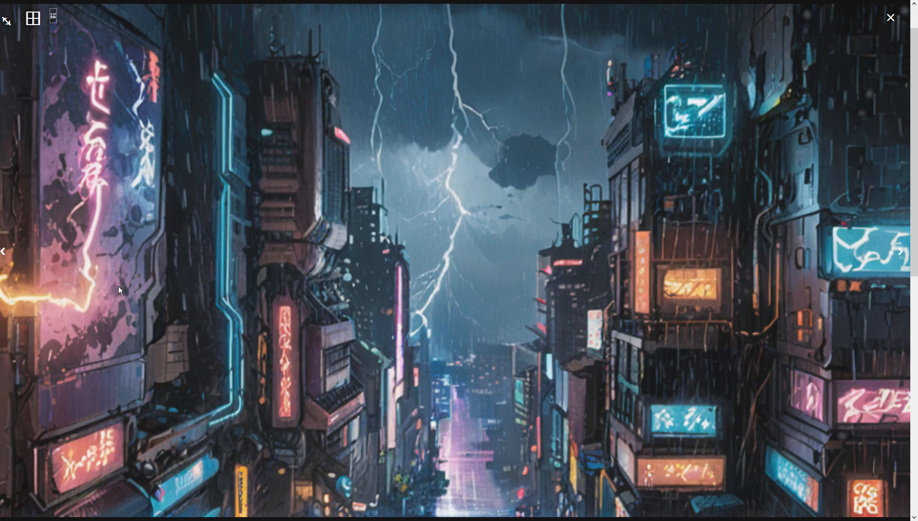
left_click(418, 307)
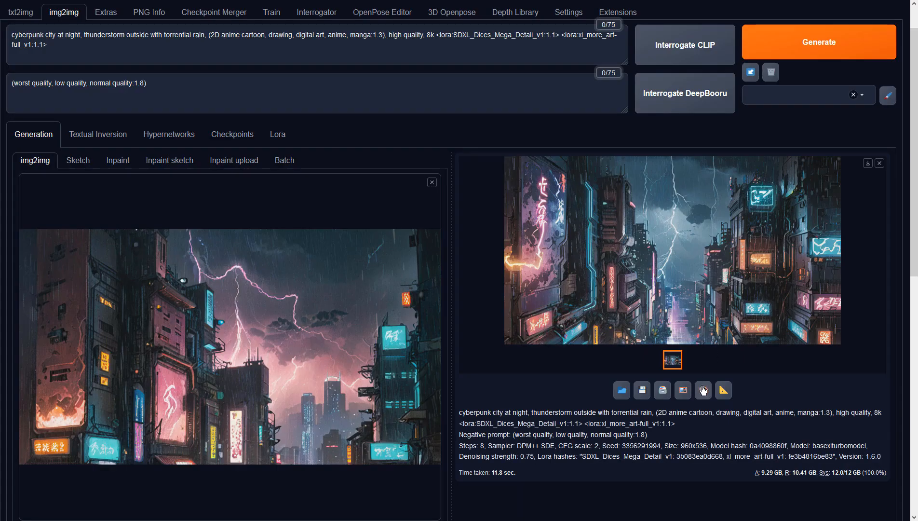
- Use the latest city result as the img2img source and generate a new variation with denoising strength 0.65
left_click(683, 394)
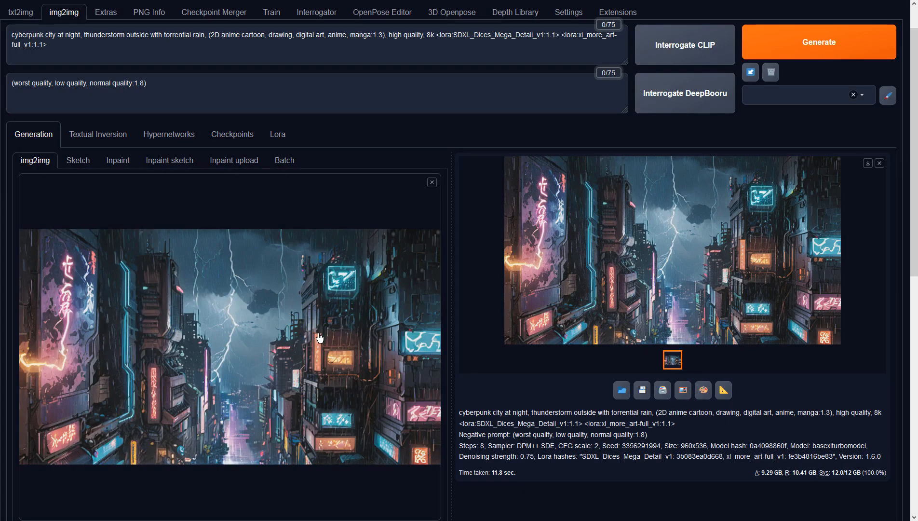
scroll(318, 338, "down", 3)
scroll(315, 451, "down", 3)
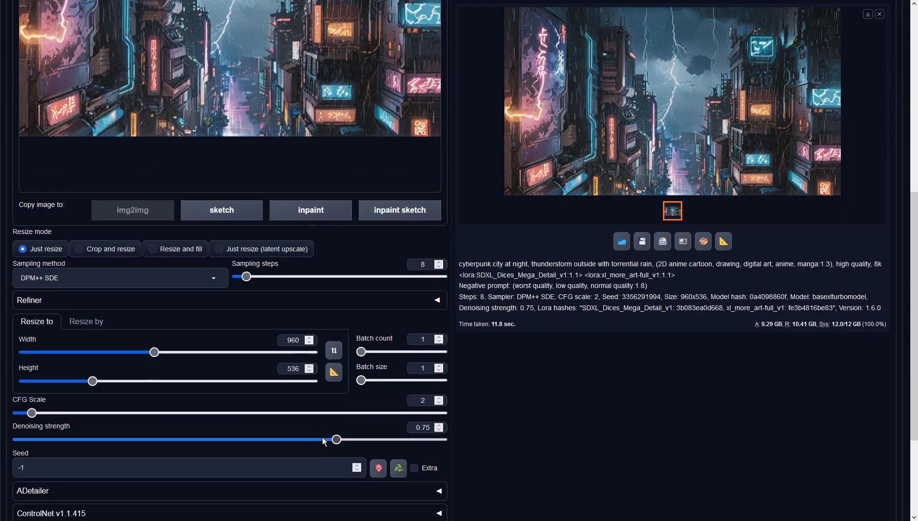
left_click_drag(336, 443, 293, 439)
scroll(636, 316, "up", 4)
left_click(804, 78)
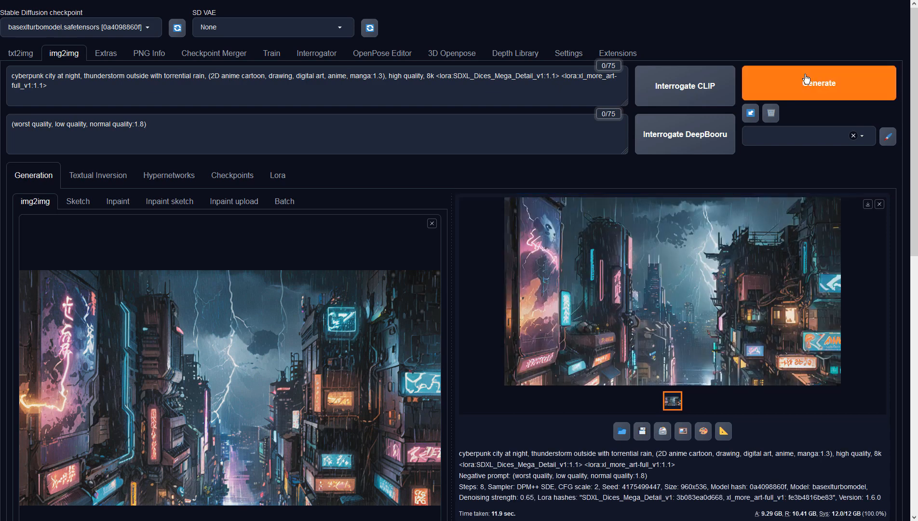
- Inspect the new variation enlarged, upscale it in Extras by 2 with 4x-UltraSharp, and open the upscaled result
left_click(786, 237)
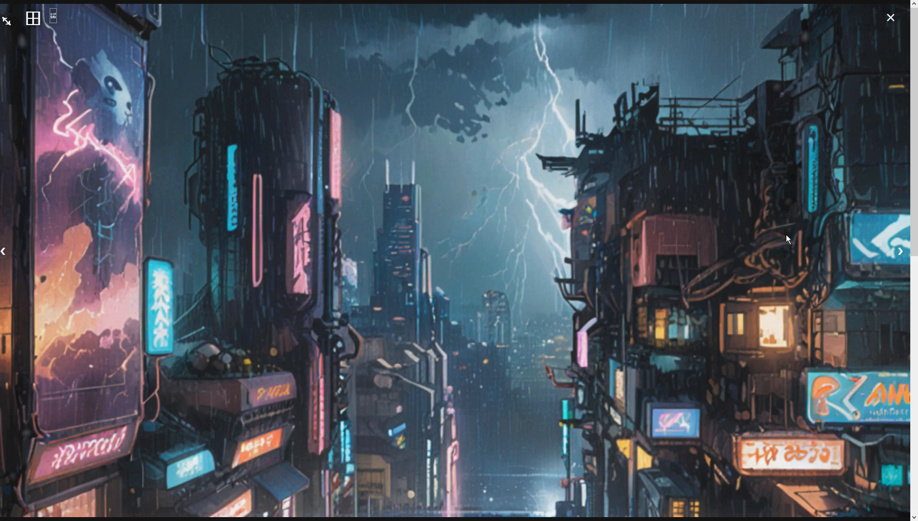
left_click(786, 238)
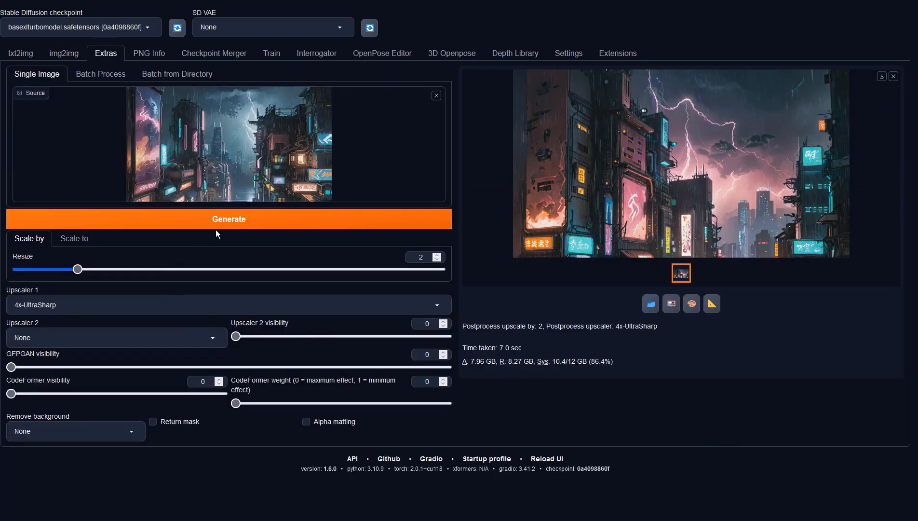
left_click(254, 219)
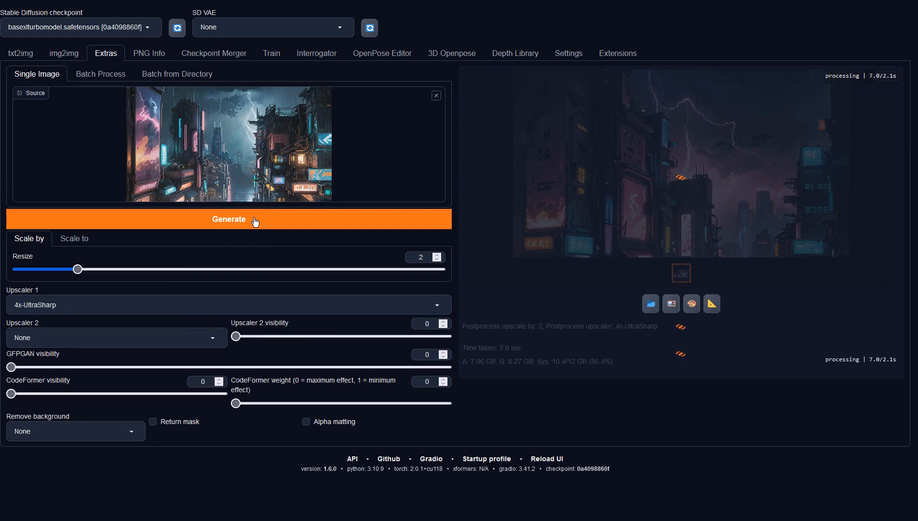
left_click(668, 188)
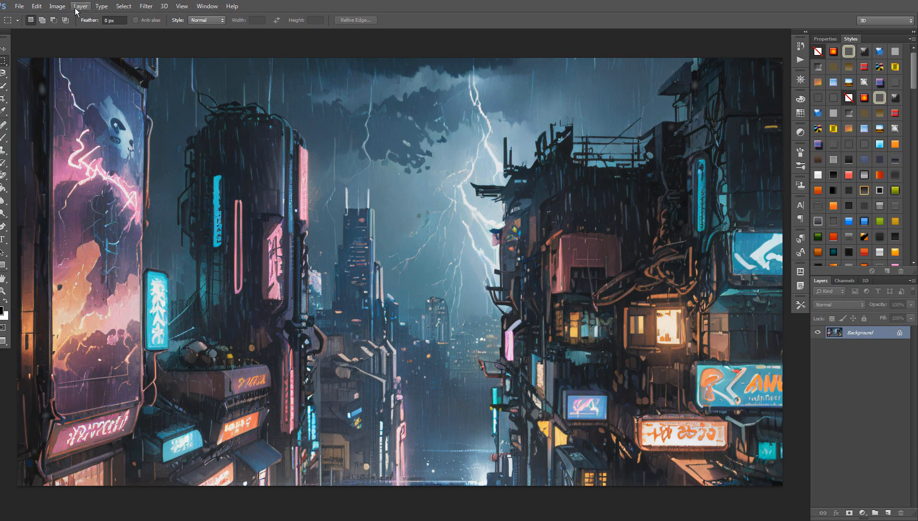
- In Photoshop, apply a Vibrance adjustment to the upscaled city image with vibrance +69 and saturation +48
left_click(57, 5)
mouse_move(132, 30)
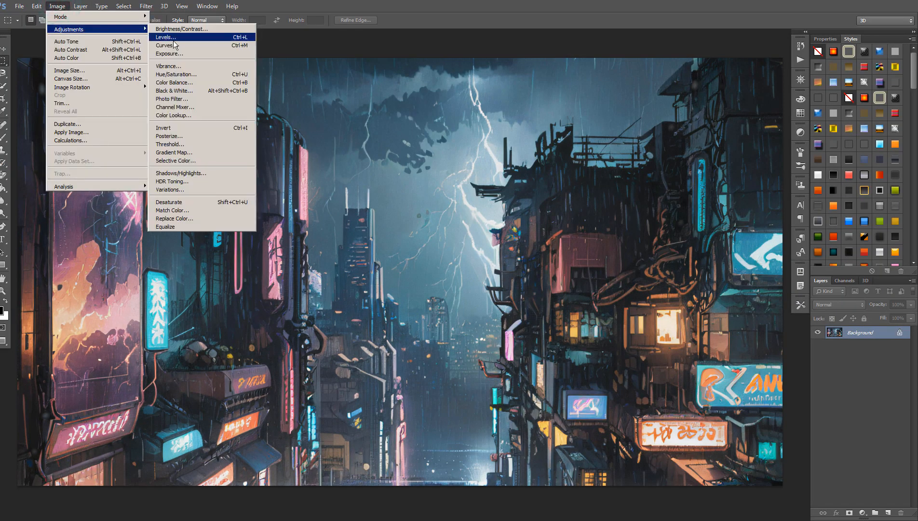
left_click(169, 66)
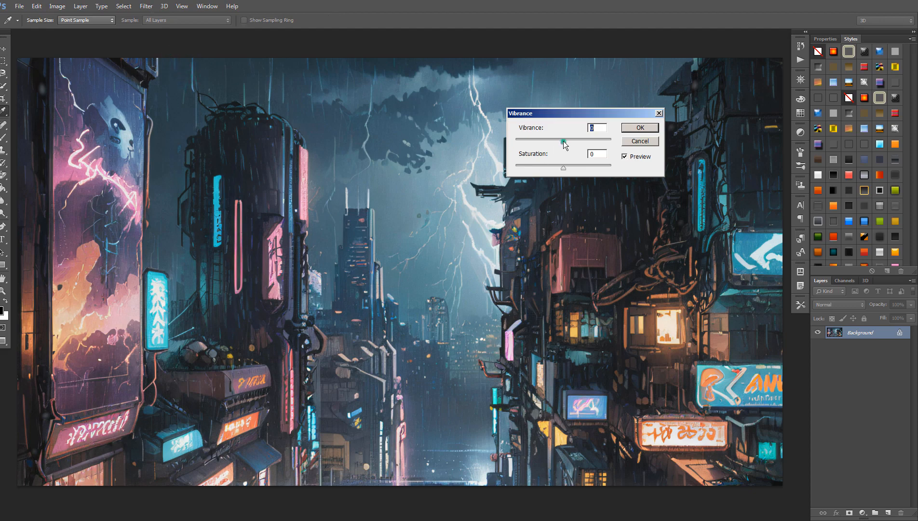
left_click_drag(563, 141, 618, 142)
left_click_drag(564, 169, 586, 169)
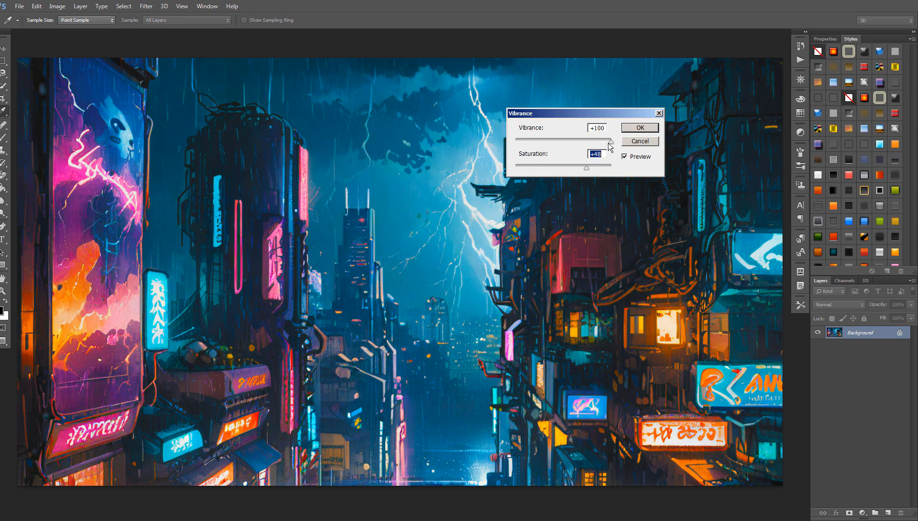
left_click_drag(611, 142, 597, 144)
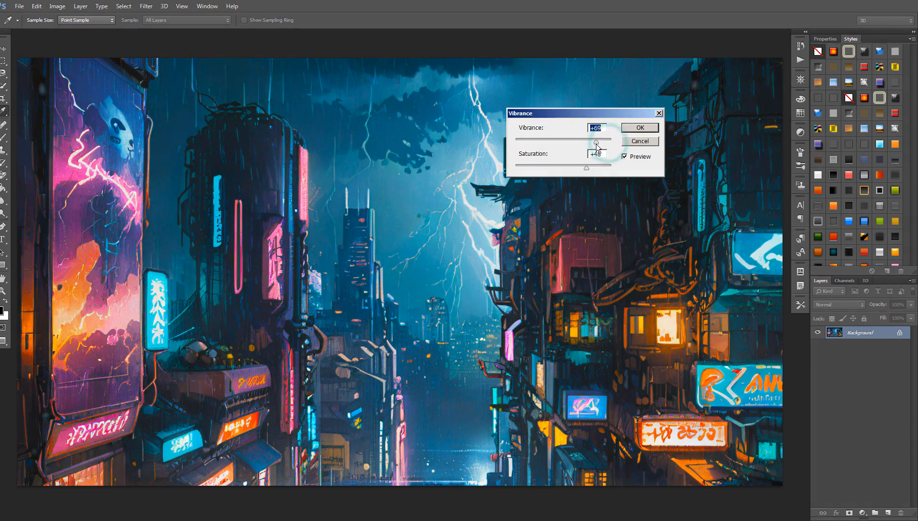
left_click(653, 129)
- Apply Auto Contrast, Auto Tone and Auto Color to the city image
left_click(57, 6)
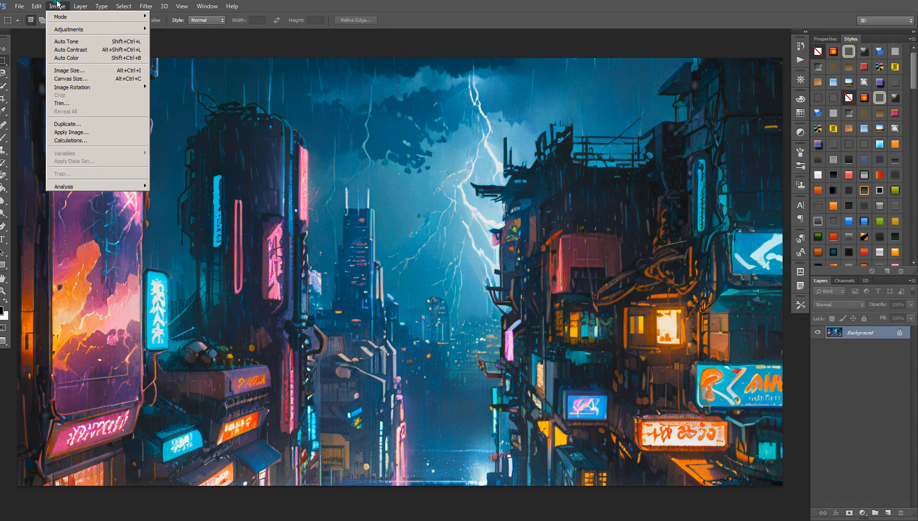
left_click(65, 47)
left_click(57, 6)
left_click(68, 41)
left_click(57, 6)
left_click(68, 57)
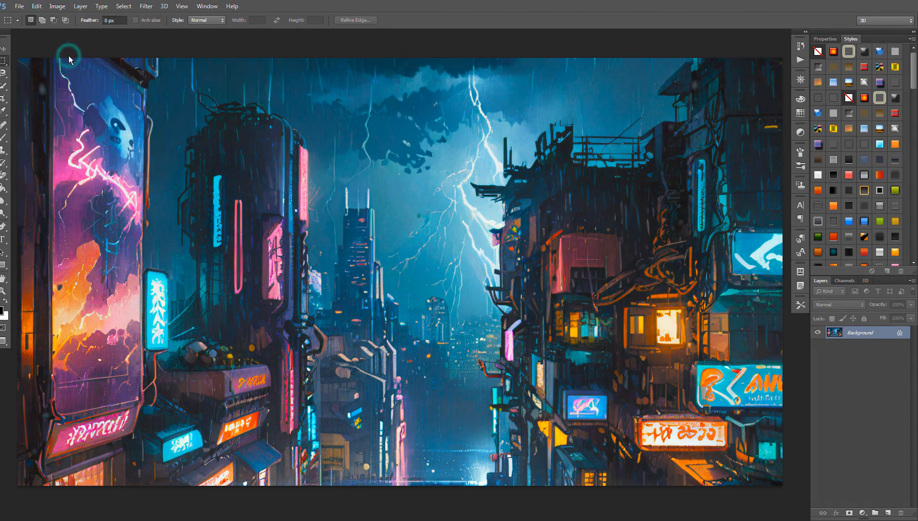
- Apply an Exposure adjustment to the city image with exposure +0.27, offset -0.0203 and gamma correction 0.73
left_click(57, 6)
mouse_move(67, 29)
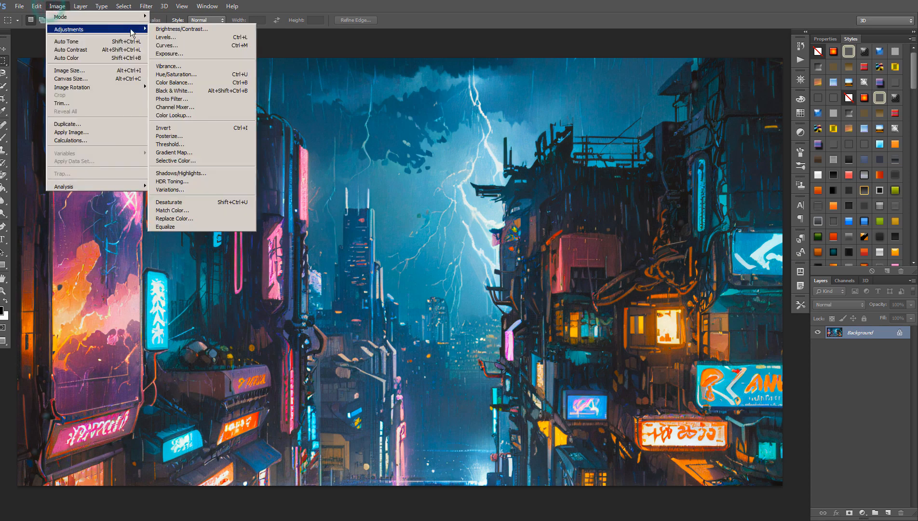
left_click(180, 54)
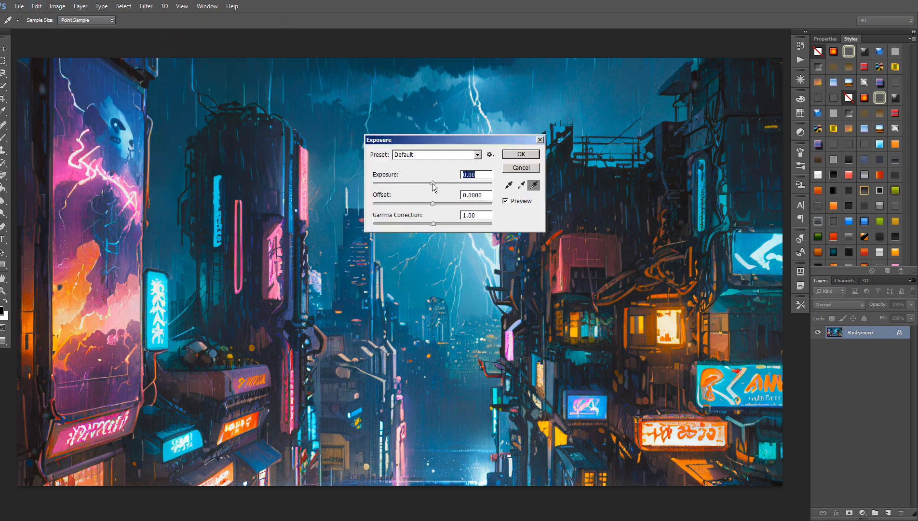
left_click_drag(433, 183, 435, 183)
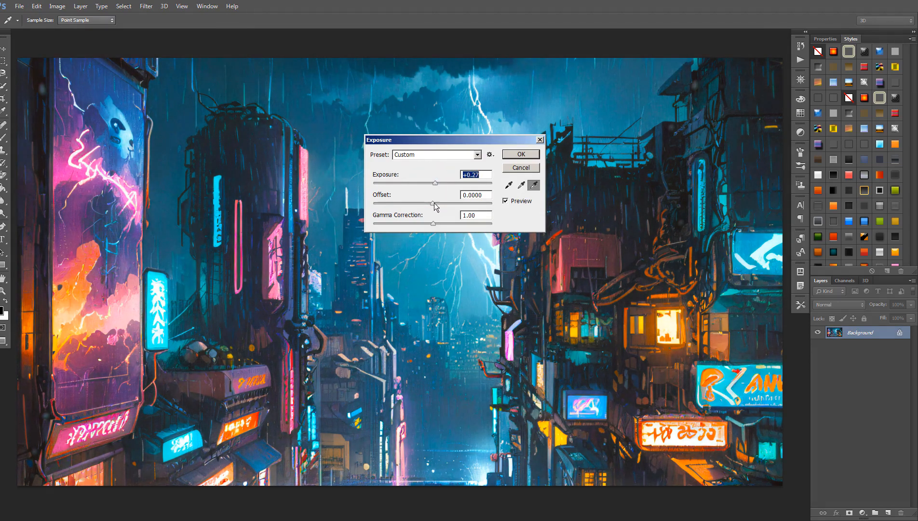
left_click_drag(434, 202, 447, 223)
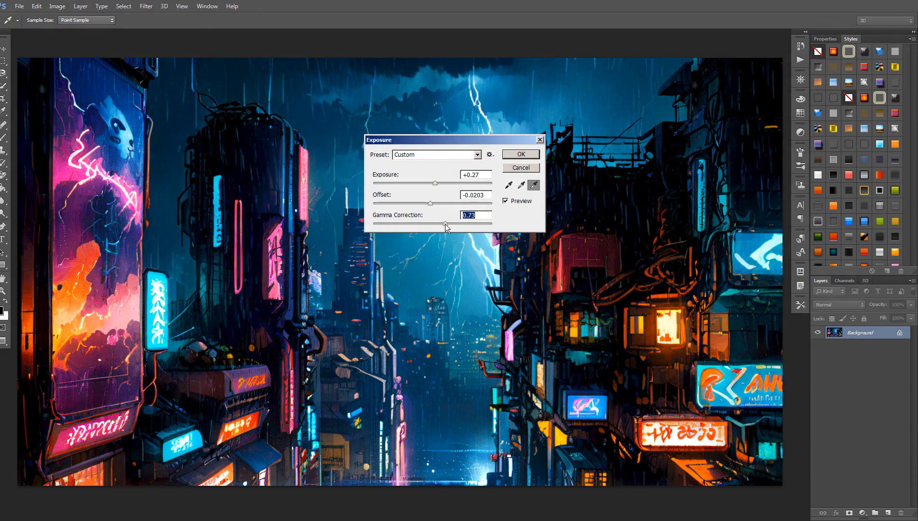
left_click(517, 154)
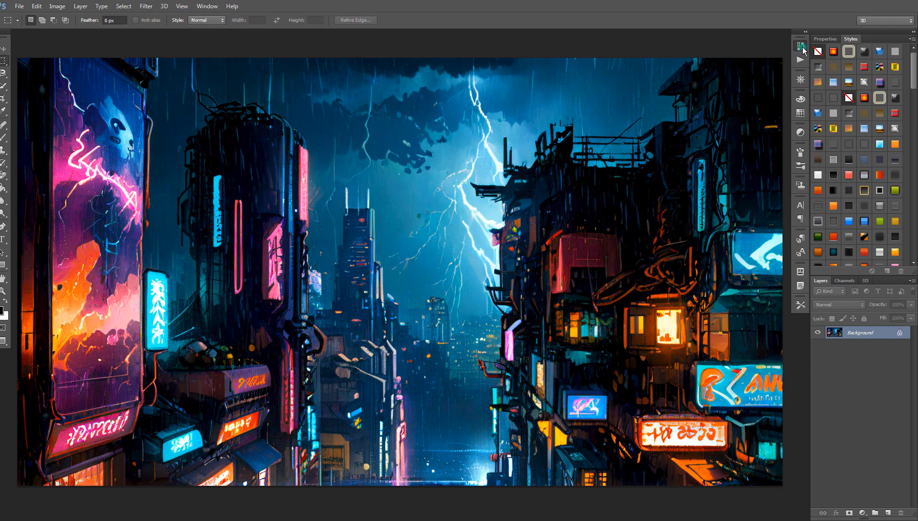
- Compare the original image with the final Exposure state in the history several times, ending on the Exposure state
left_click(801, 46)
left_click(742, 50)
left_click(745, 118)
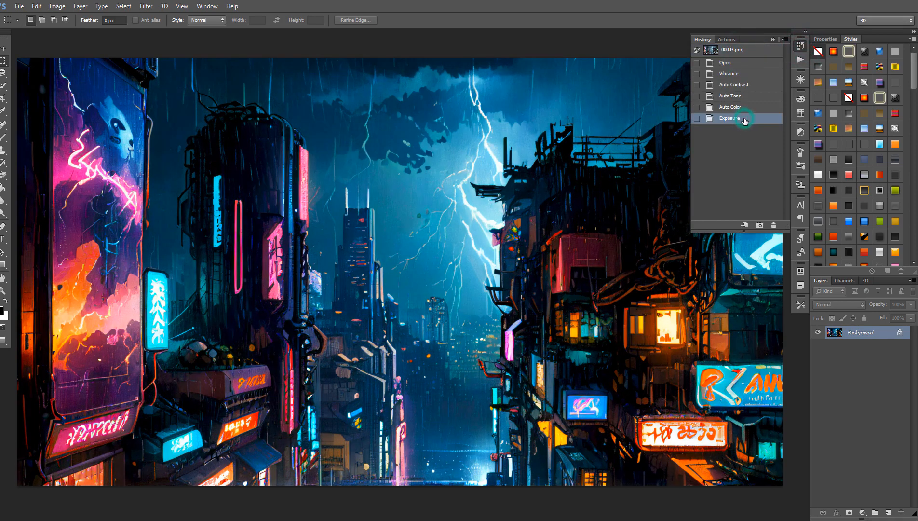
left_click(745, 50)
left_click(744, 119)
left_click(740, 49)
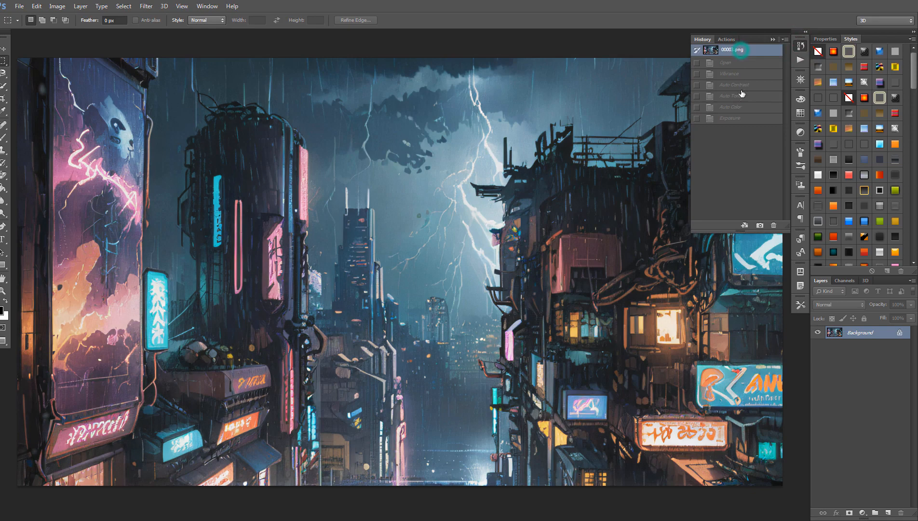
left_click(737, 119)
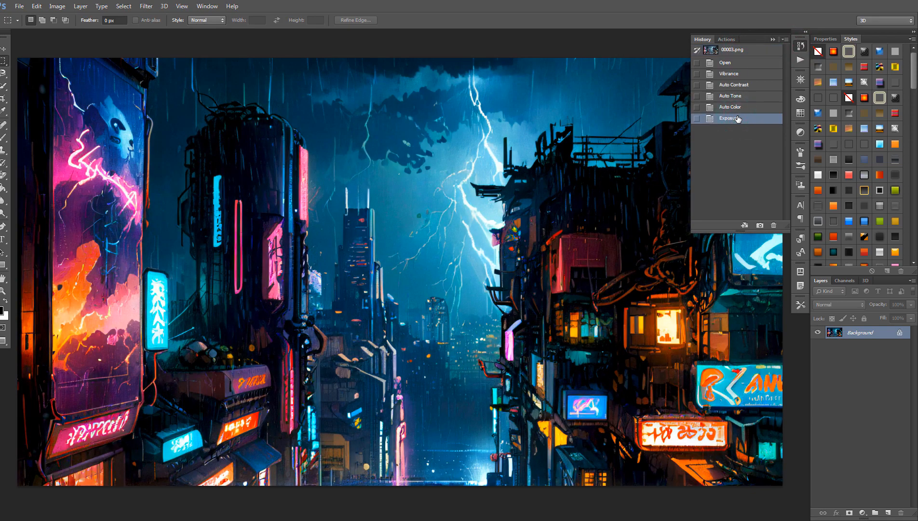